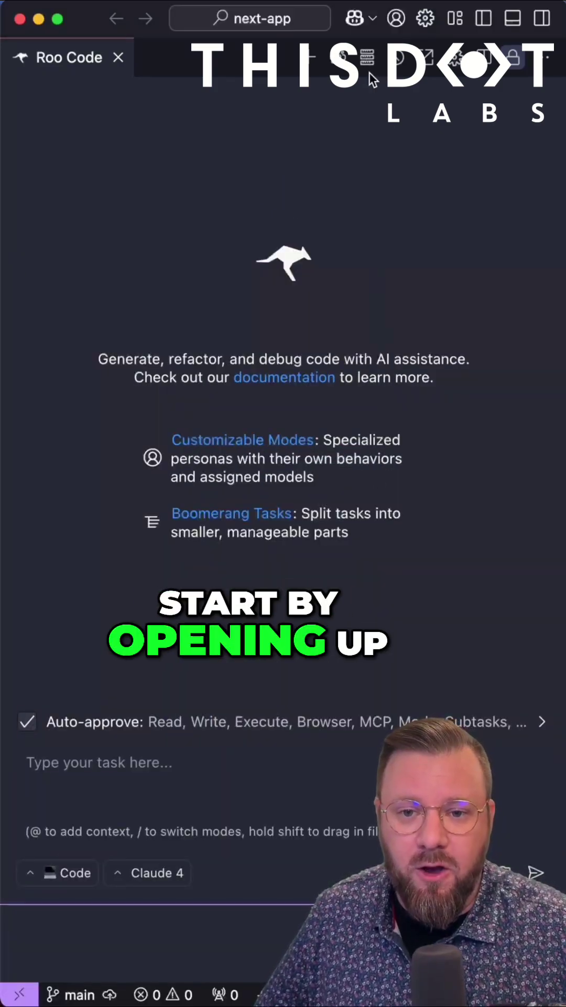
- Open Roo Code's global mcp_settings.json from the MCP Servers panel
click(367, 61)
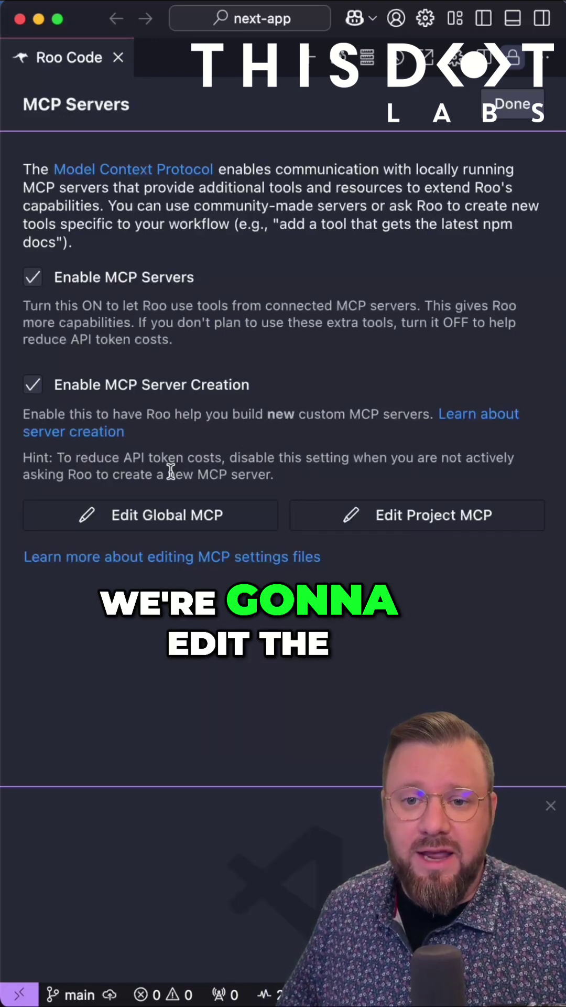
click(167, 515)
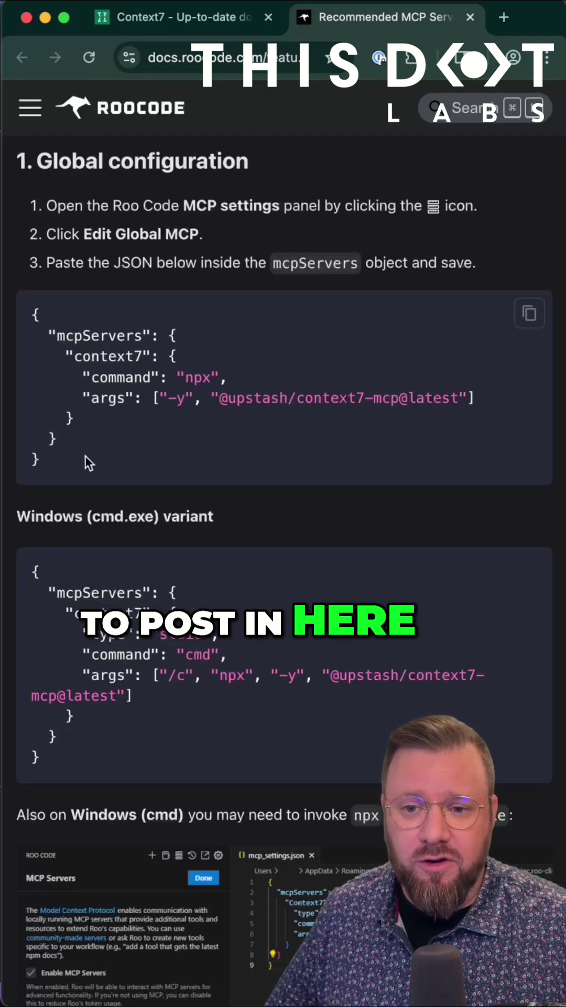
- Select the Context7 global configuration JSON block on the Roo Code docs page
drag(64, 466, 28, 311)
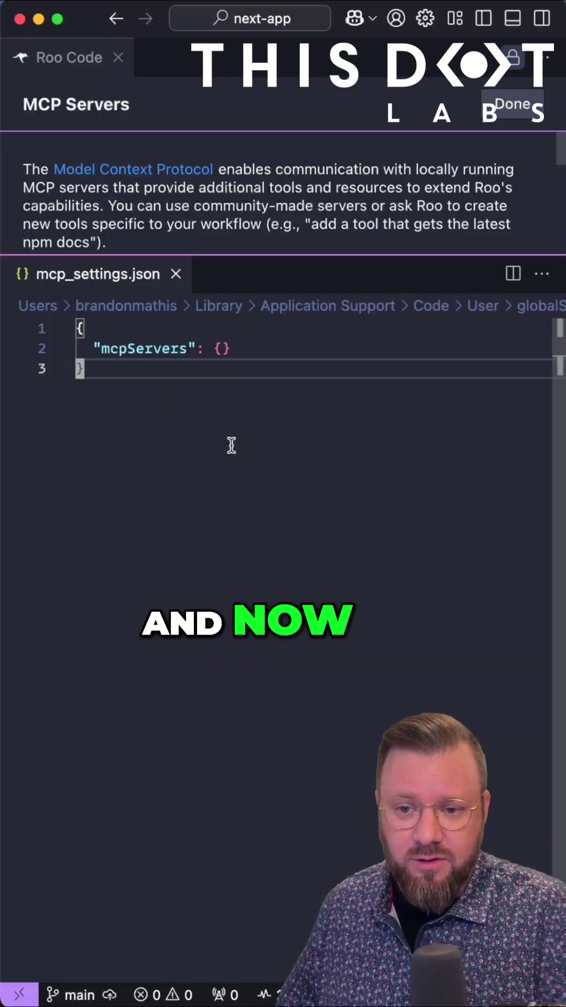
- Replace the empty mcpServers contents with the pasted Context7 server configuration
key(super+a)
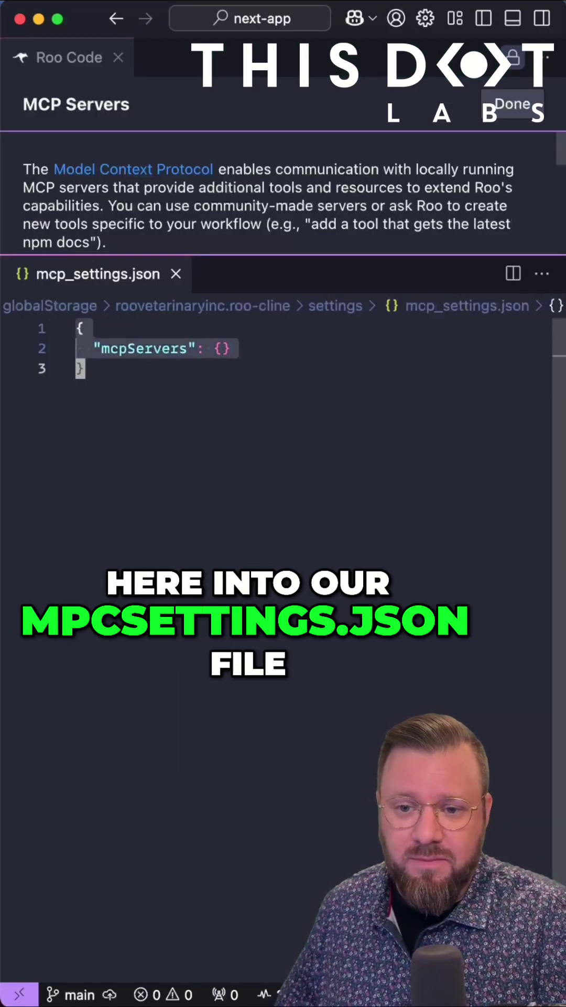
key(BackSpace)
text({   "mcpServers": {     "context7": {       "command": "npx",       "args": ["-y", "@upstash/context7-mcp@latest"]     }   } })
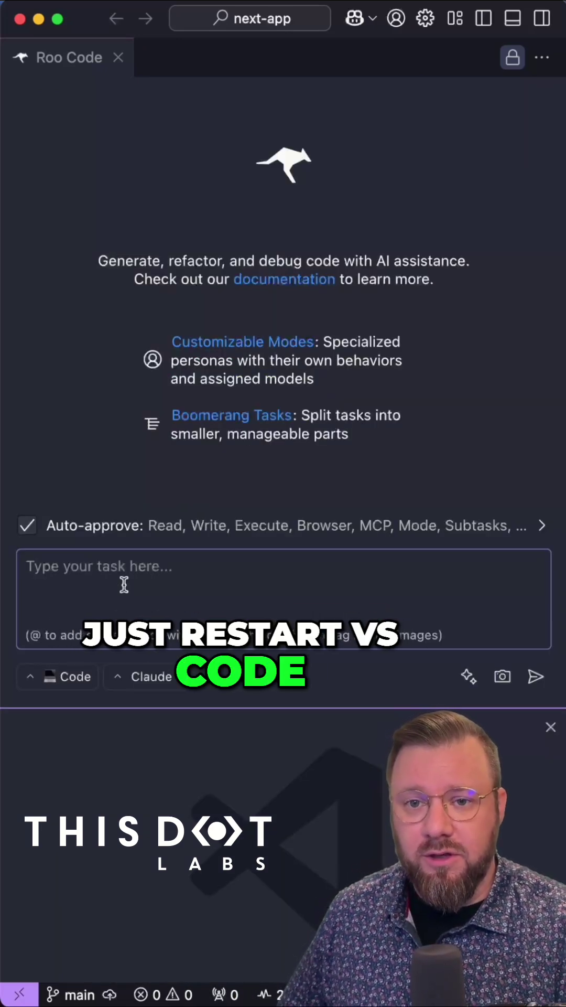
- Submit the task 'Make a Next.js application that does some pretty cool stuff, use context7'
text(Make a Next.js application that does some pretty cool stuff, use context7)
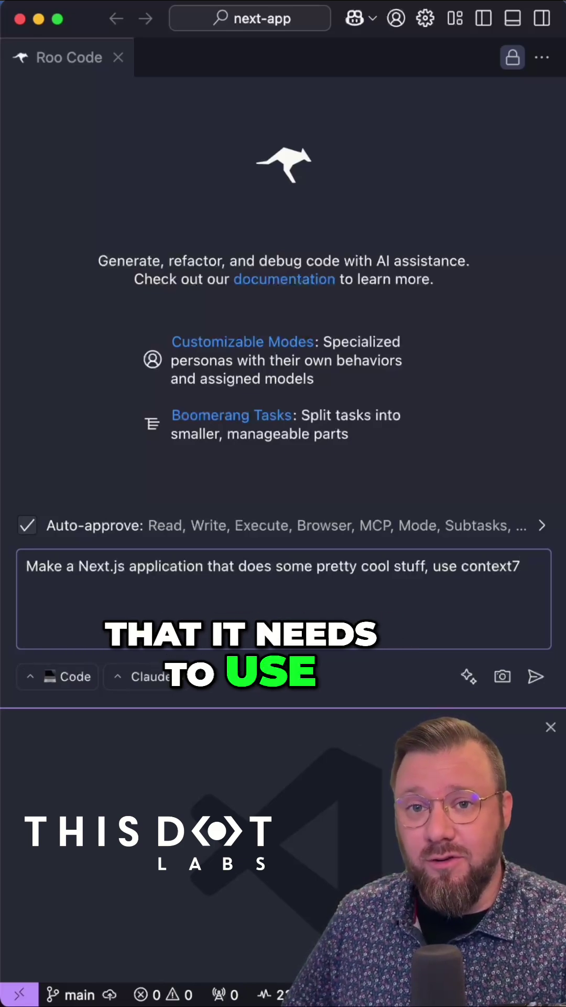
key(Return)
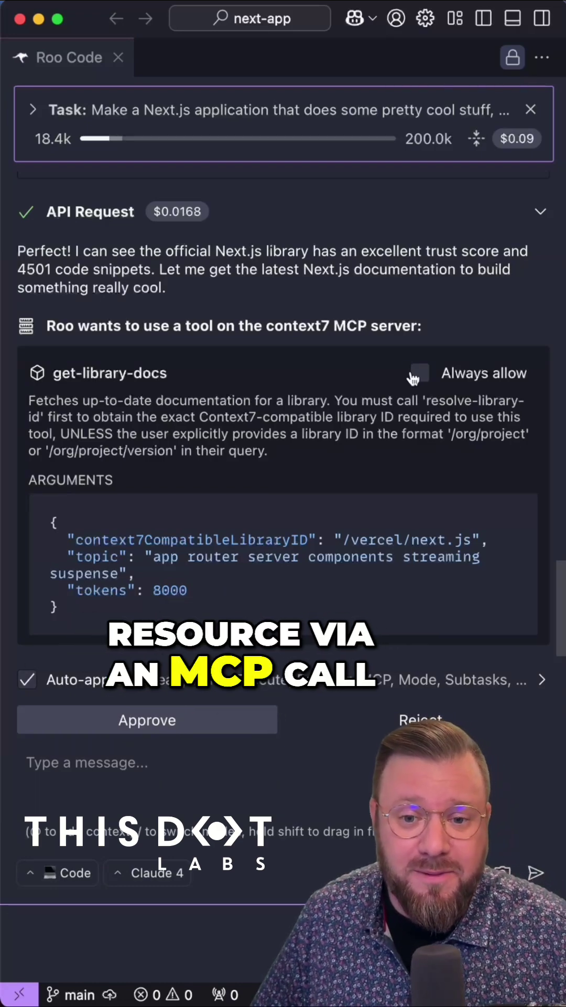
- Always allow and approve the Context7 get-library-docs request for Next.js documentation
click(420, 373)
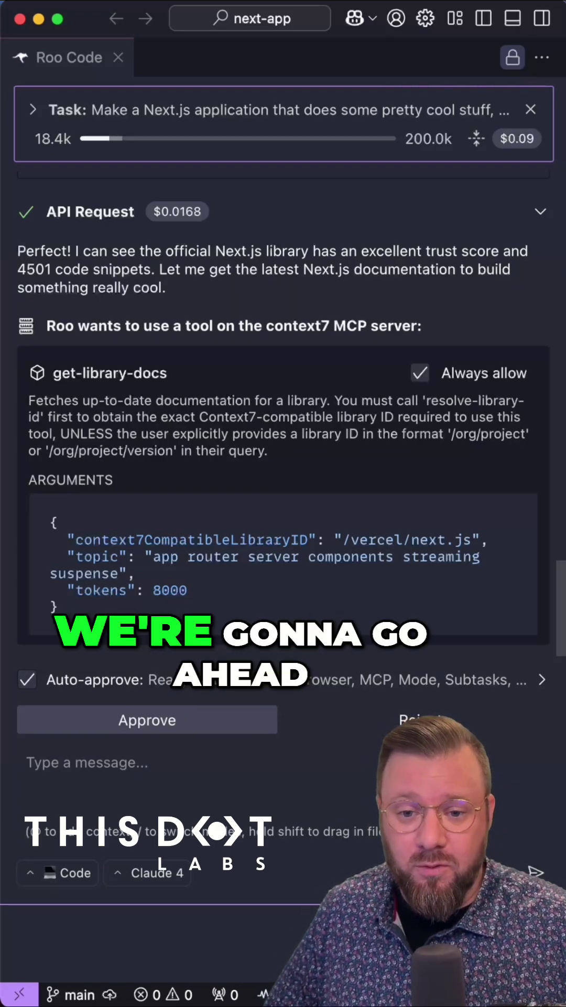
click(146, 724)
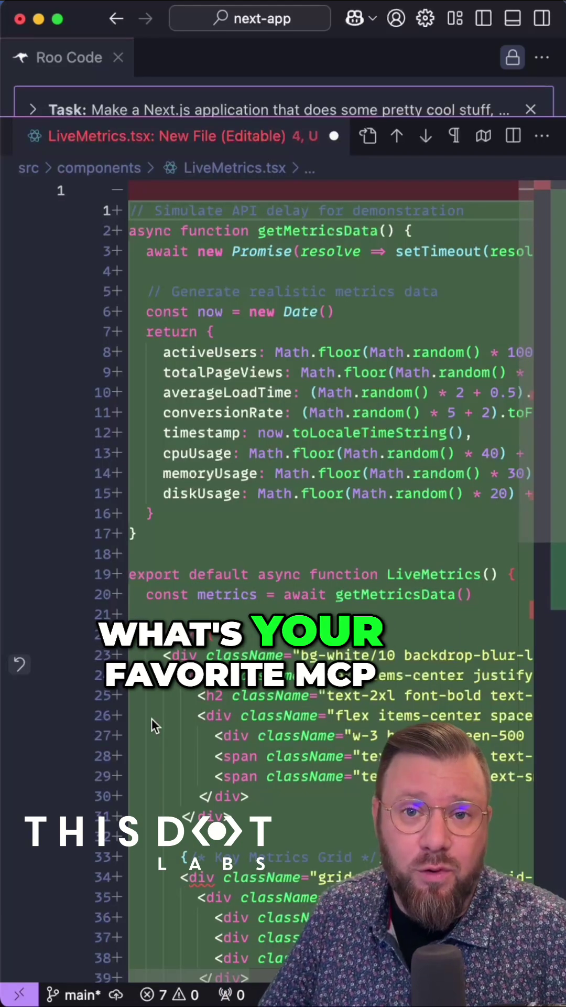